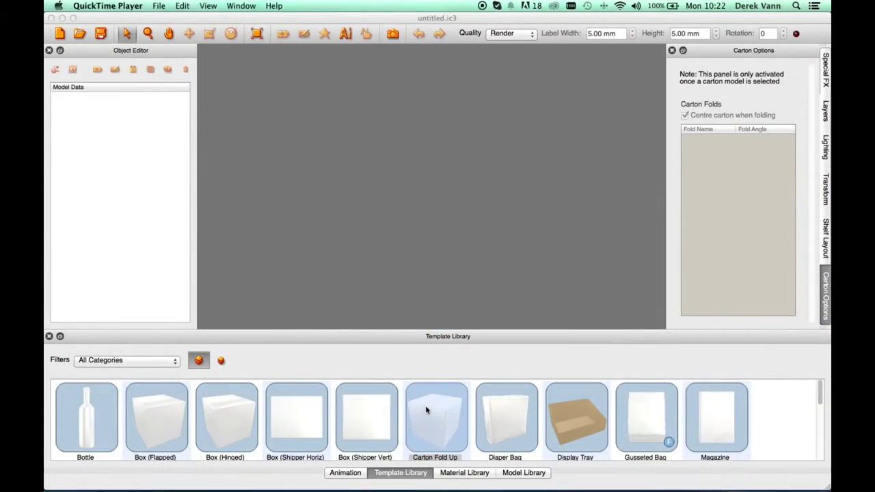
Drag the Carton Fold Up template from the Template Library into the scene.
left_click(426, 410)
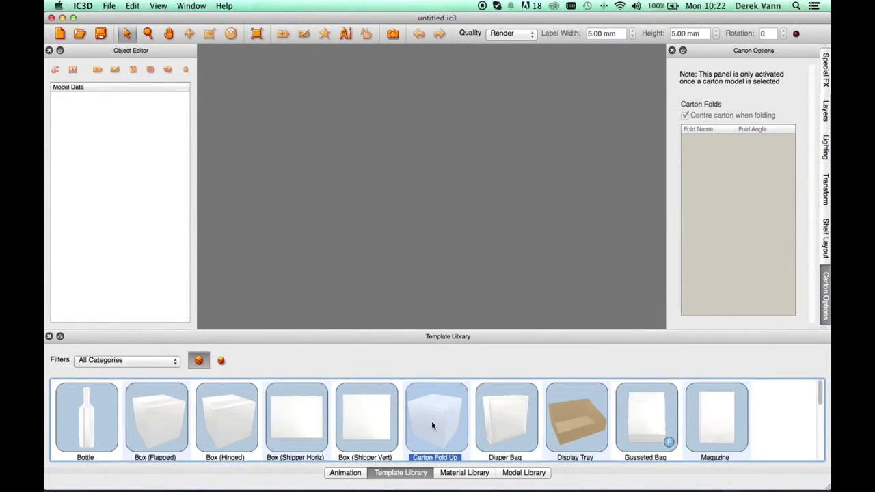
left_click_drag(433, 425, 429, 249)
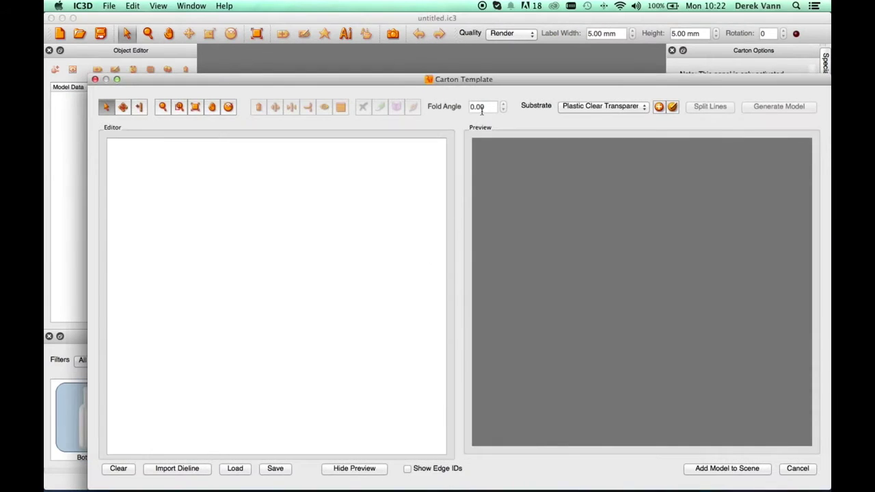
Import Toothpaste Cutter.dxf from the Toothpaste folder in millimetres and split its lines.
left_click_drag(494, 84, 485, 39)
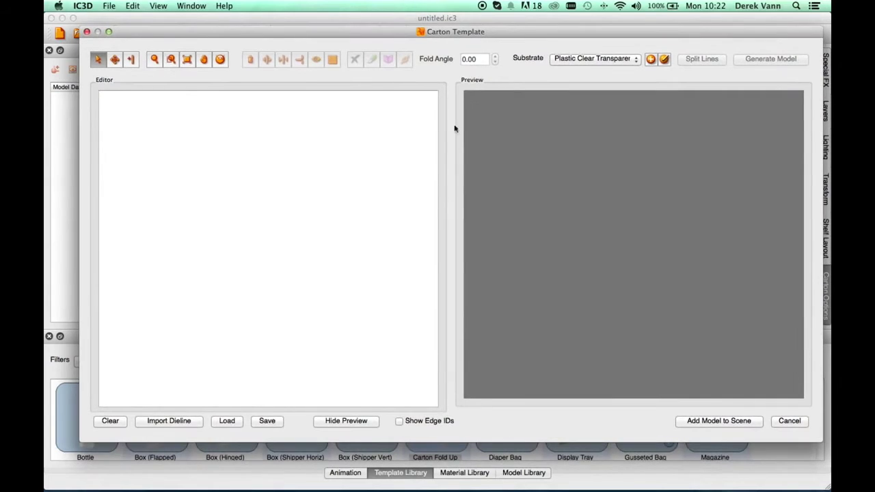
left_click(168, 421)
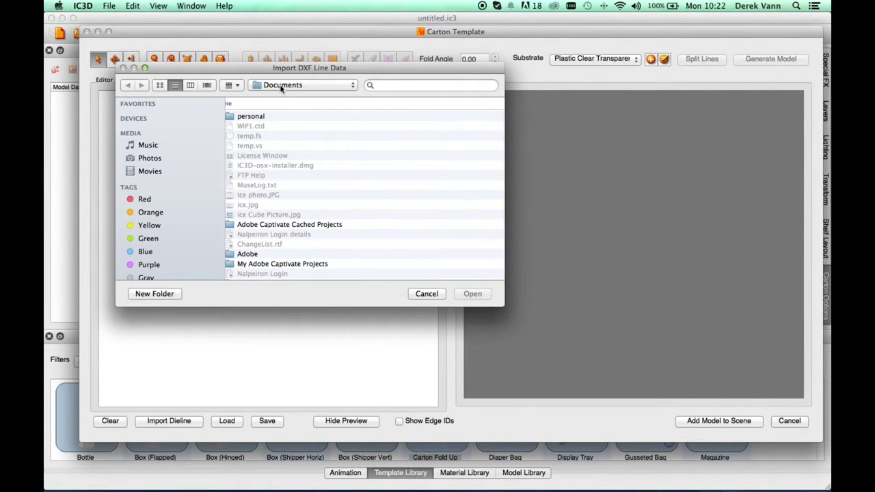
left_click(281, 85)
left_click(275, 154)
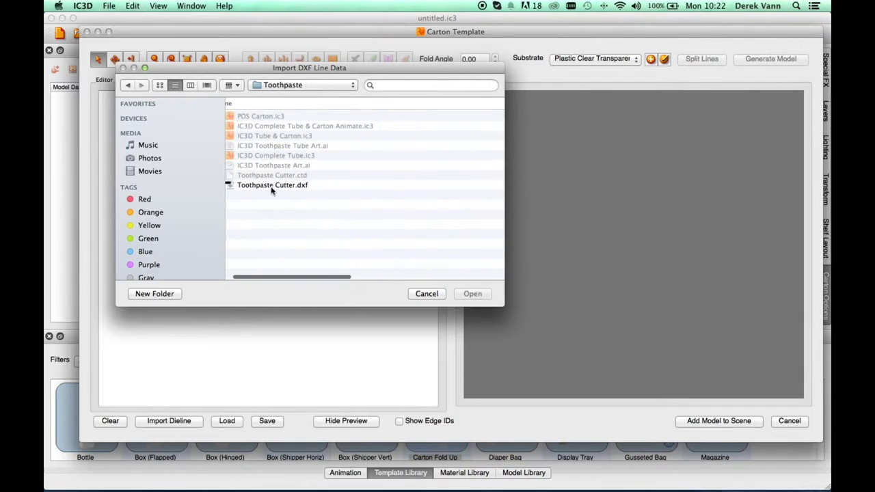
left_click(270, 186)
left_click(473, 293)
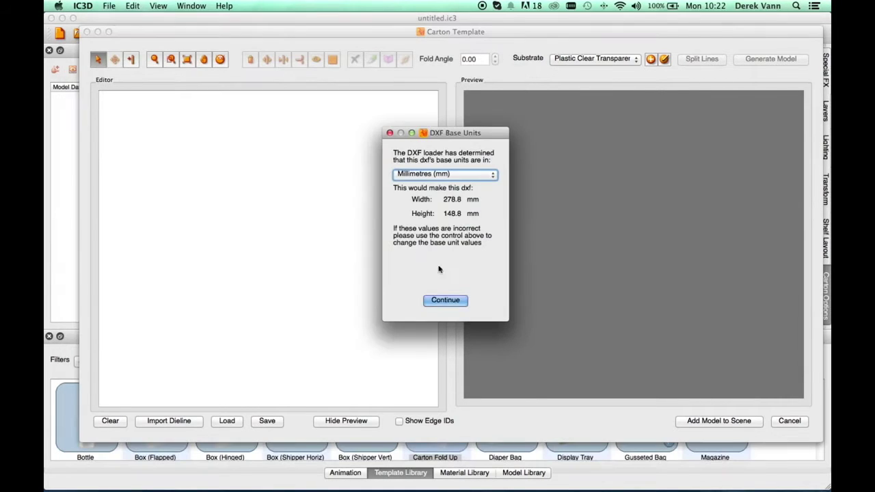
left_click(445, 300)
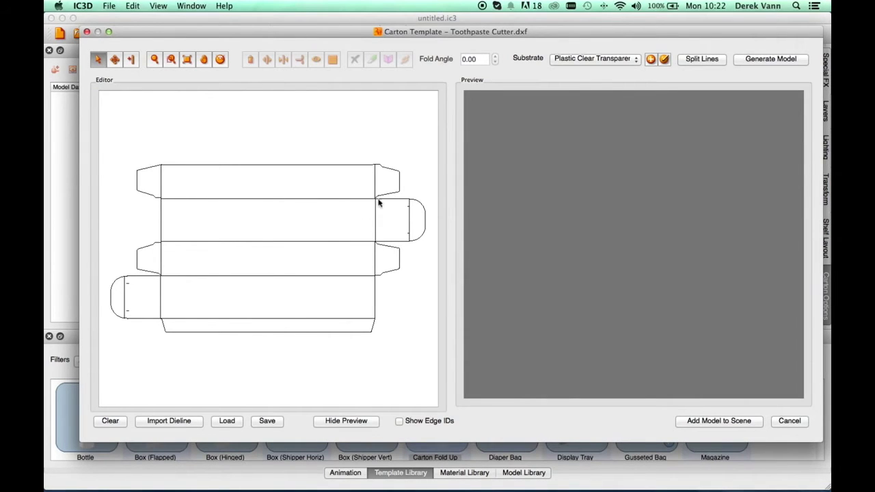
left_click(687, 61)
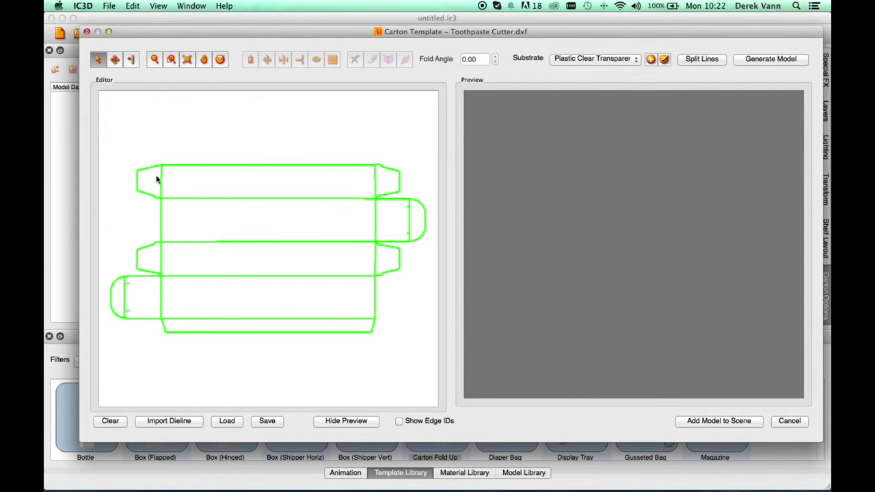
Mark the top panel's vertical creases, the right flap creases and four horizontal creases as folds.
left_click_drag(156, 179, 378, 194)
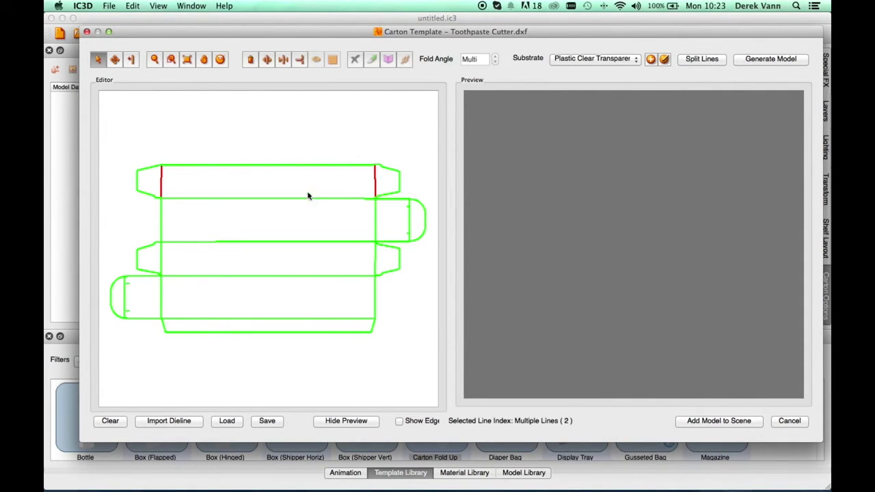
left_click(387, 60)
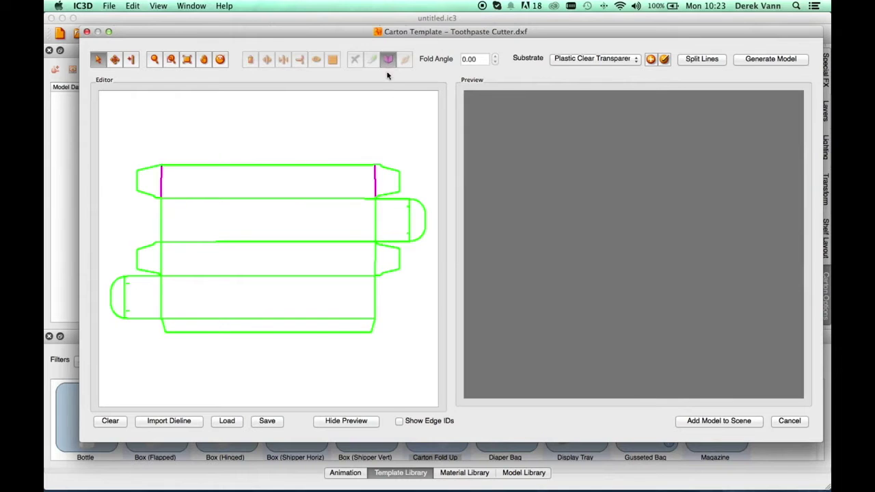
left_click_drag(378, 218, 421, 229)
left_click_drag(260, 191, 298, 331)
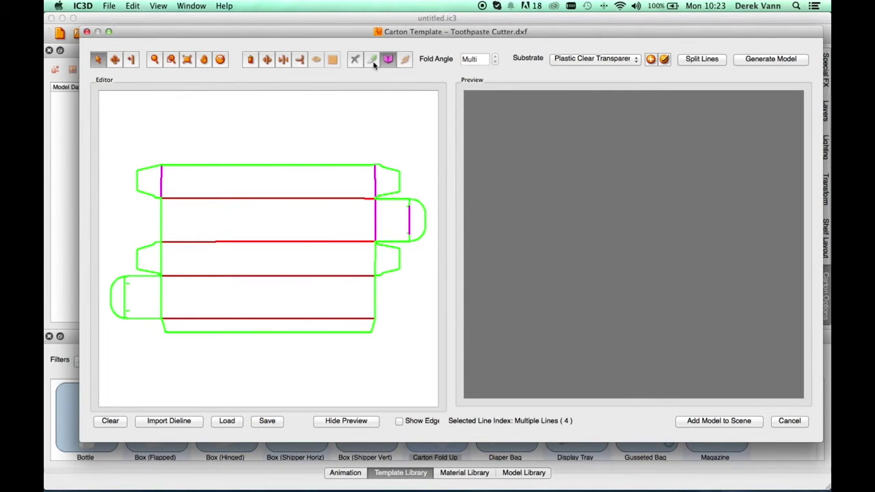
left_click(389, 60)
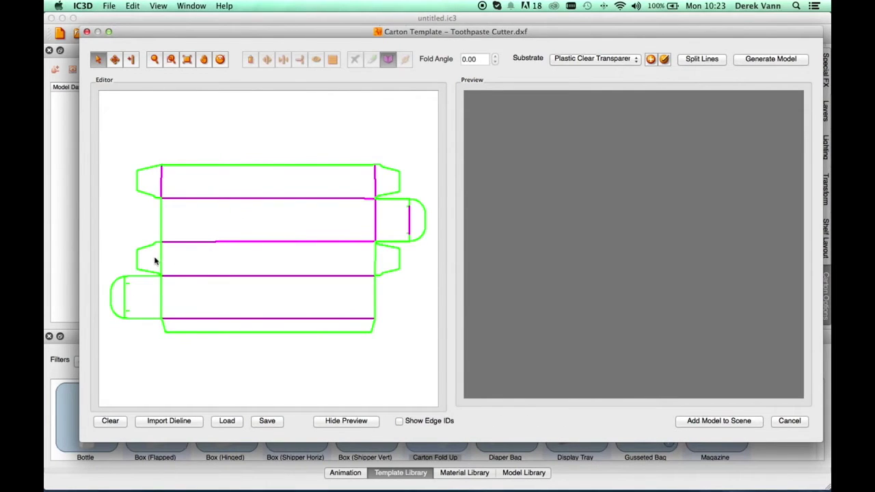
Fold the third panel's vertical creases and the left end flap crease, then generate the model.
left_click_drag(155, 255, 378, 266)
left_click(388, 60)
left_click(124, 296)
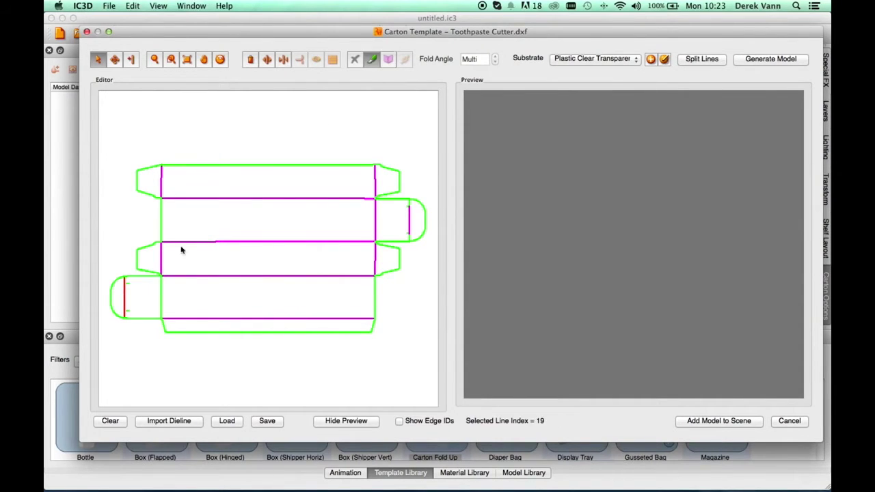
left_click(386, 60)
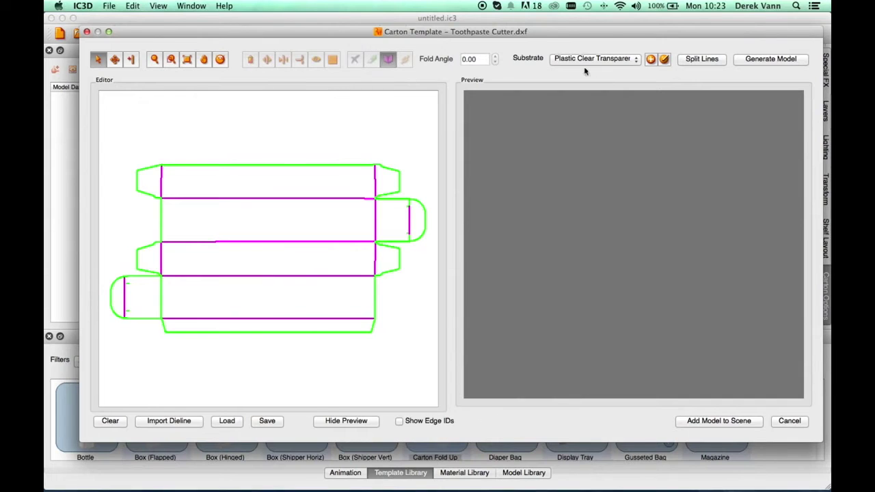
left_click(750, 60)
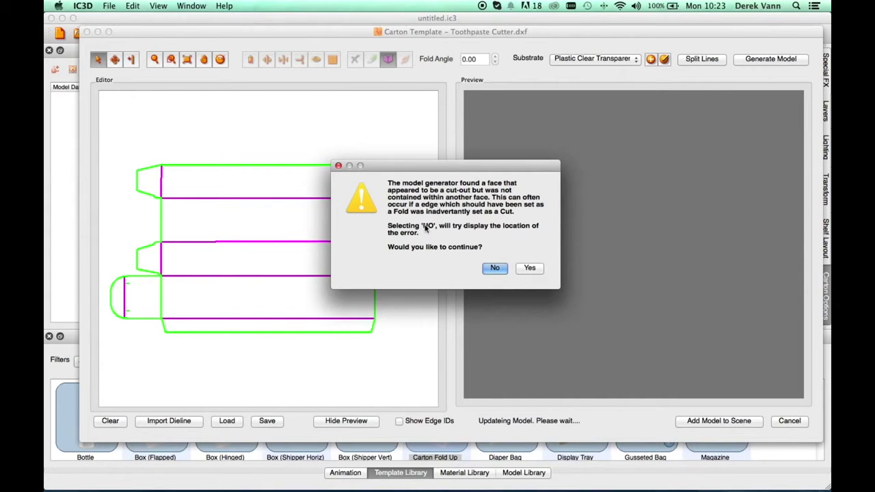
Jump to the cut-out error and delete the faulty edge line at the left end flap.
left_click(495, 269)
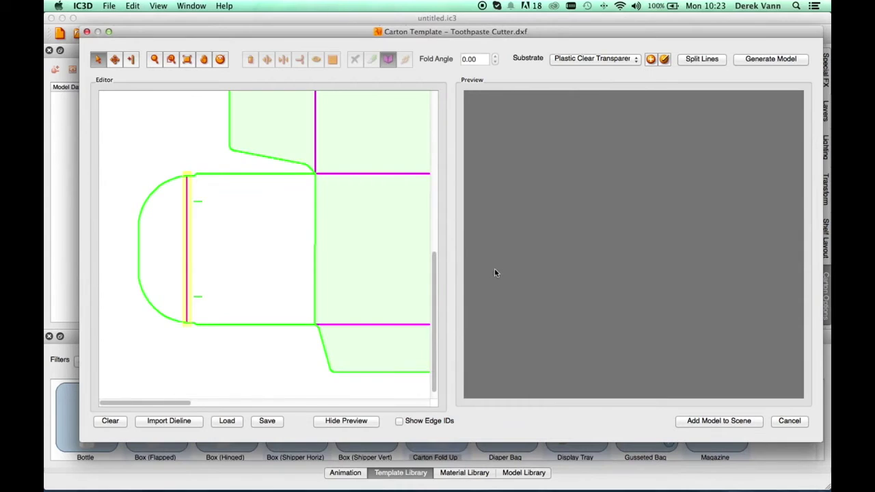
left_click(187, 248)
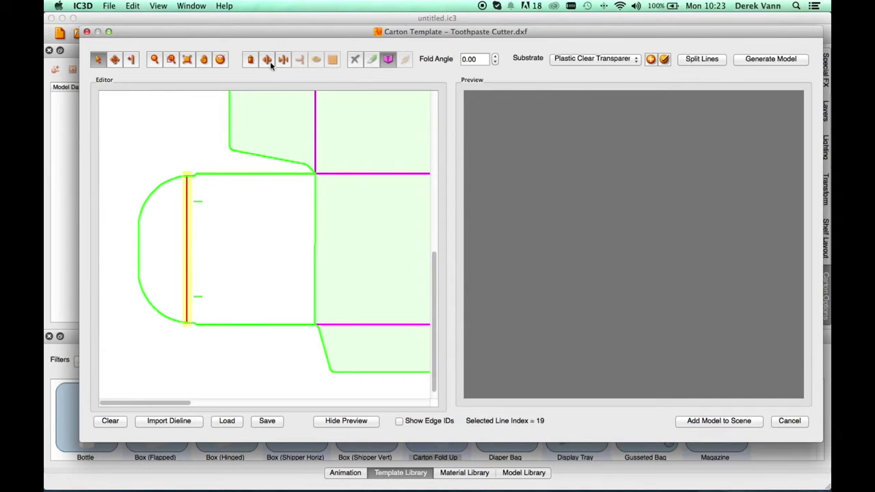
left_click(251, 60)
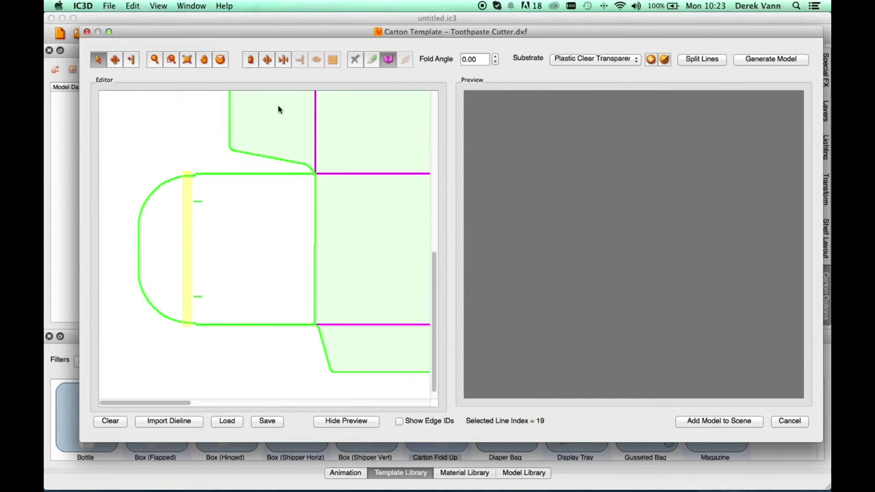
Draw a short lower segment and a vertical line joining the left flap's two tick marks.
left_click(132, 60)
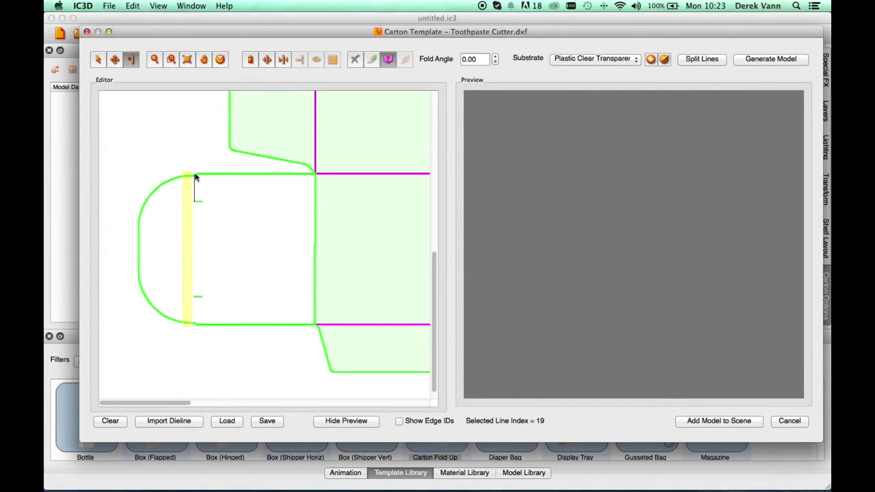
left_click(193, 299)
left_click(202, 204)
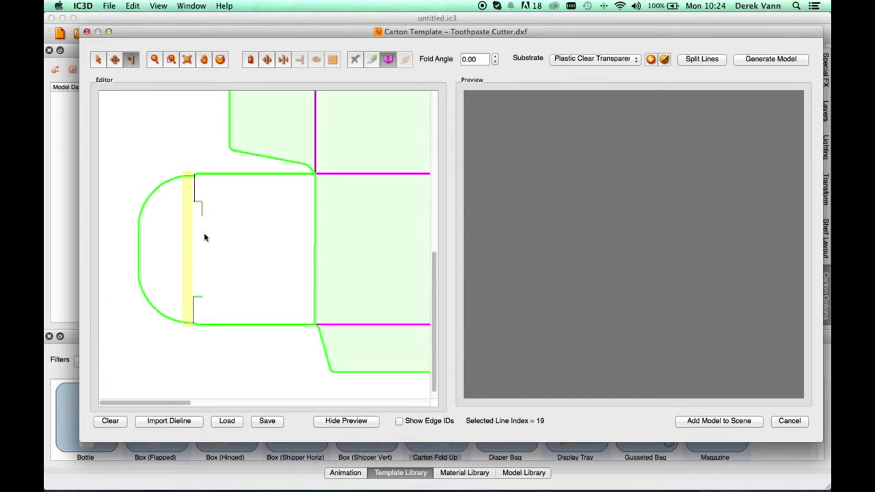
left_click(203, 297)
left_click(98, 60)
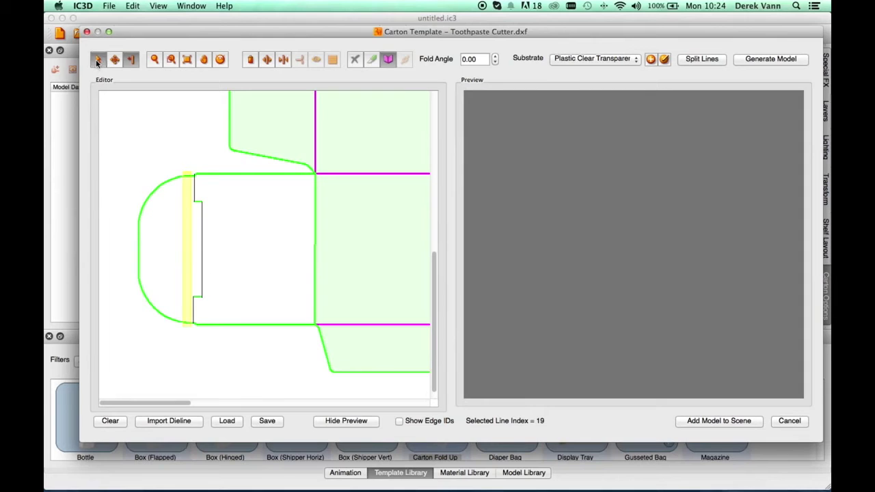
Make the flap edge's upper and lower short segments cuts and its inner line a 0.00 fold.
left_click(195, 198)
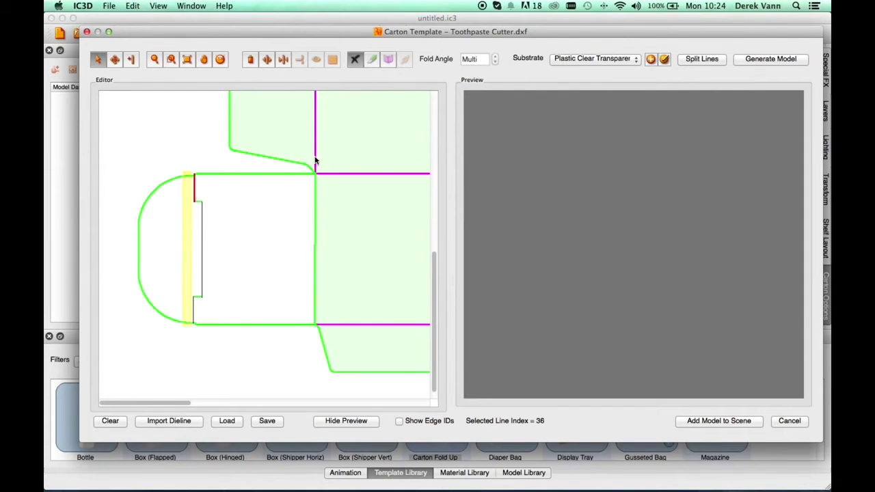
left_click(371, 59)
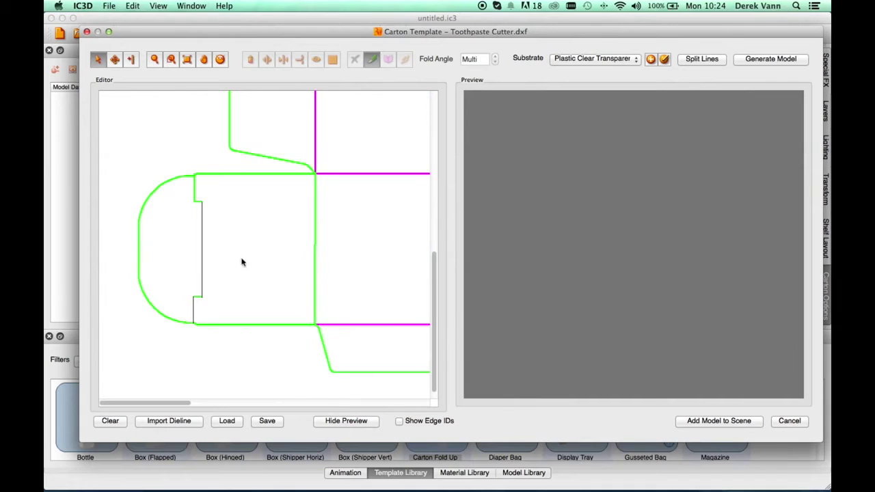
left_click(194, 313)
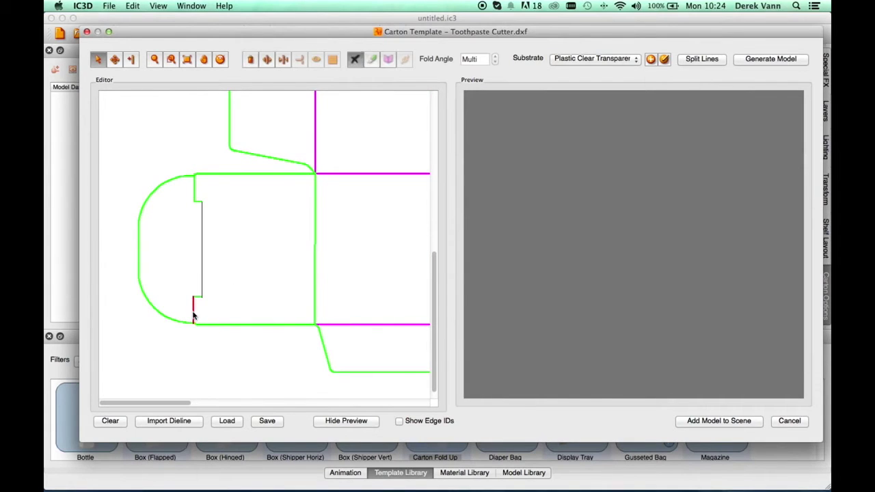
left_click(373, 61)
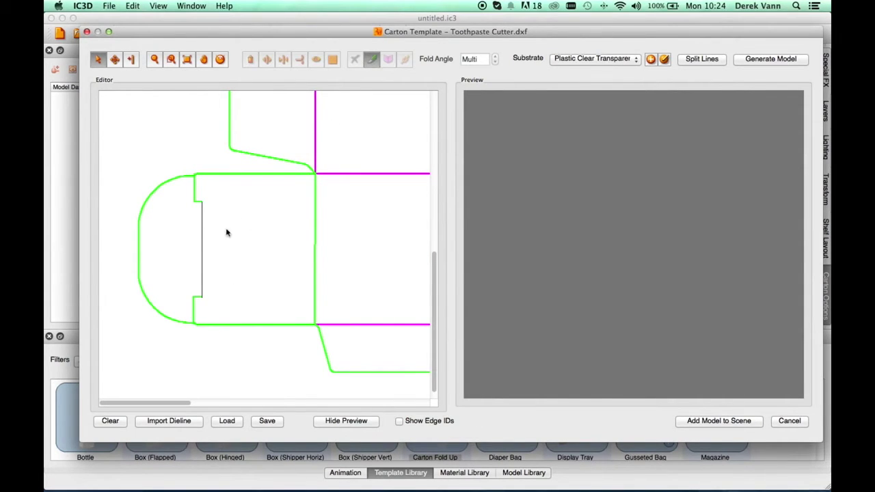
left_click(203, 226)
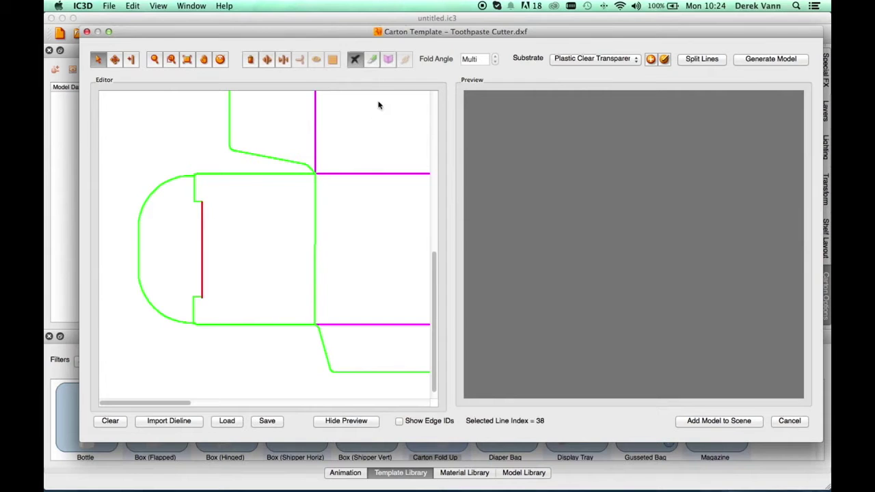
left_click(392, 61)
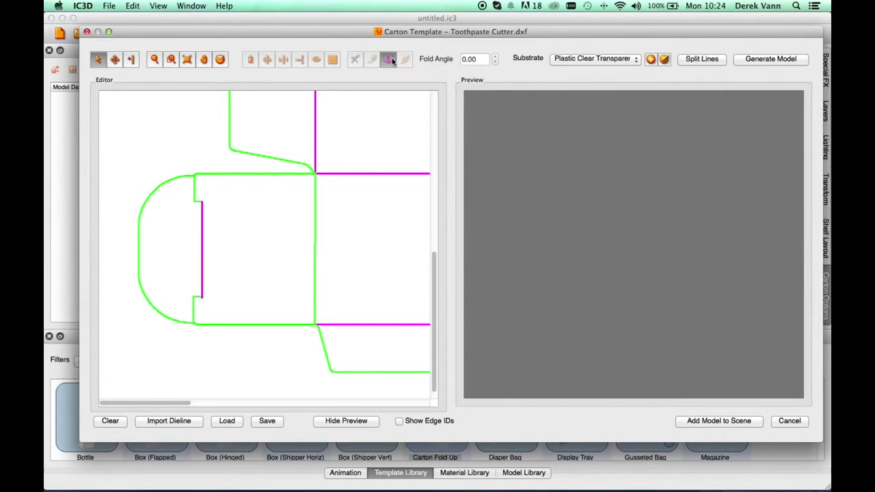
left_click(188, 60)
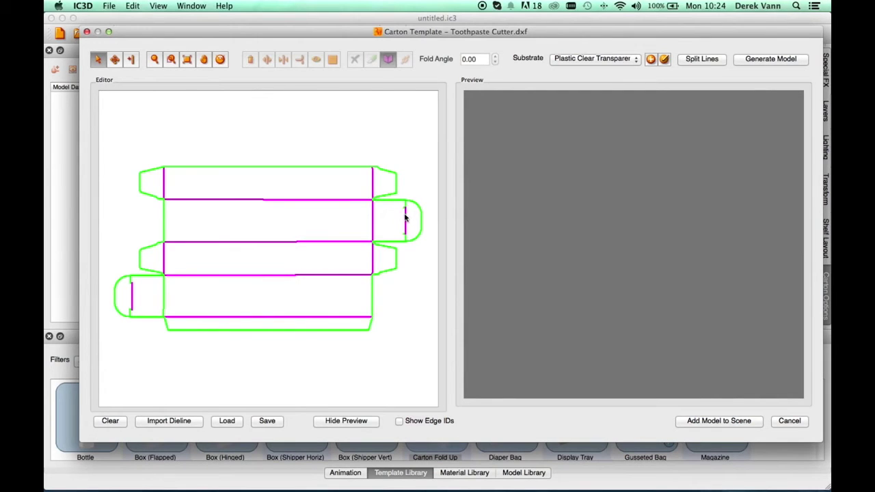
Locate the second cut-out error and set the vertical edge beside the rounded flap as a fold.
left_click(756, 60)
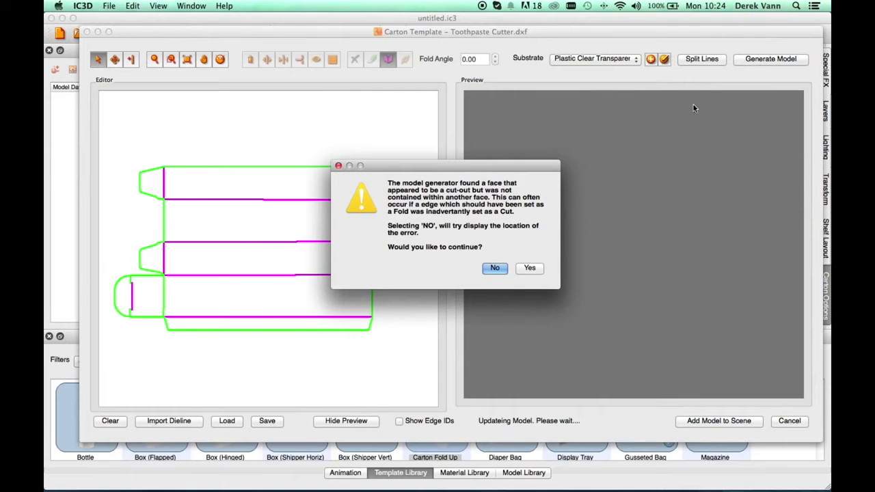
left_click(495, 268)
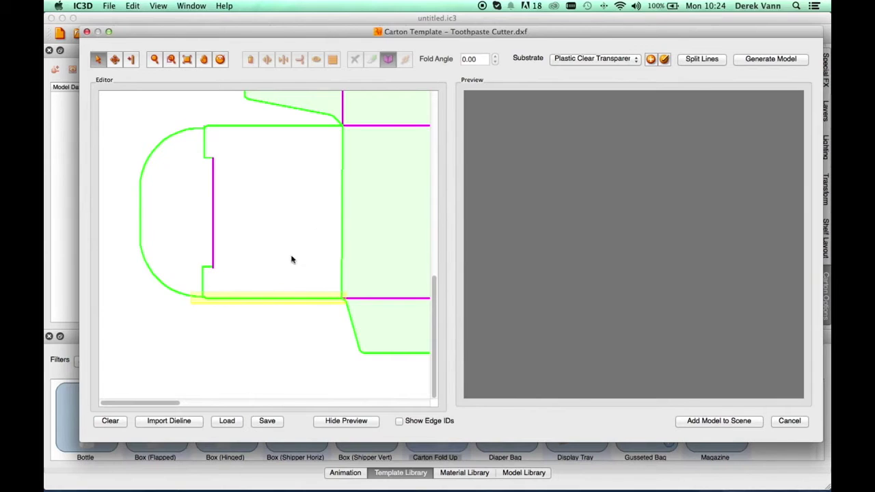
left_click(342, 185)
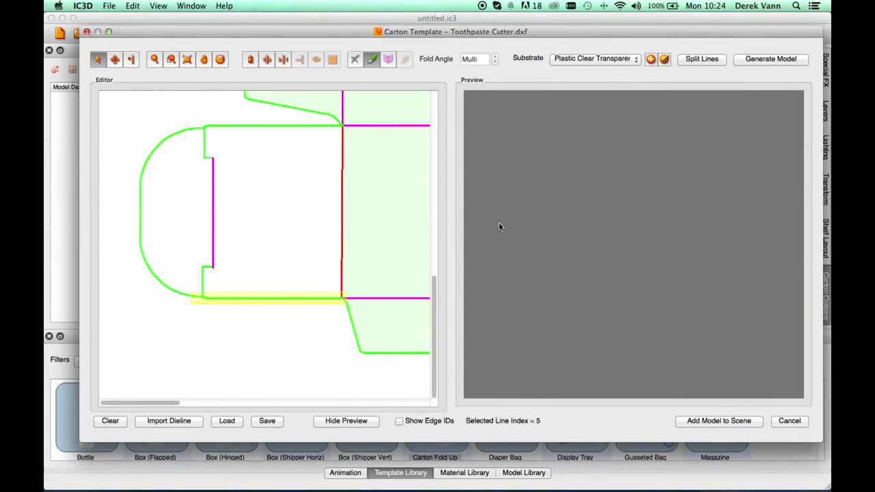
left_click(388, 60)
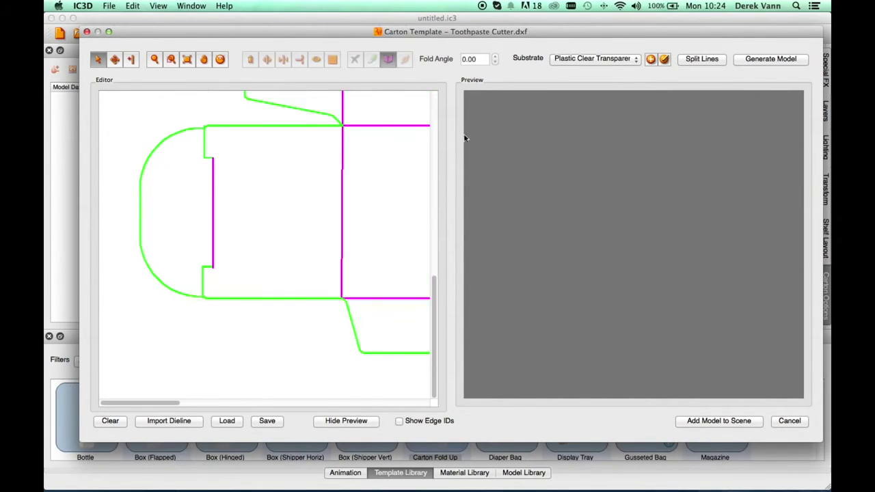
left_click(187, 60)
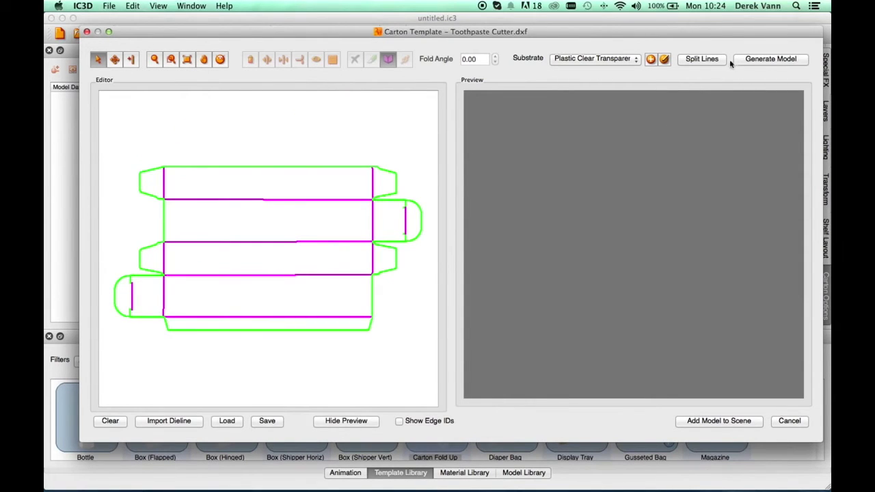
Regenerate the carton and dismiss the 'fold has only one adjacent face' warning (face 6, edge 90).
left_click(748, 61)
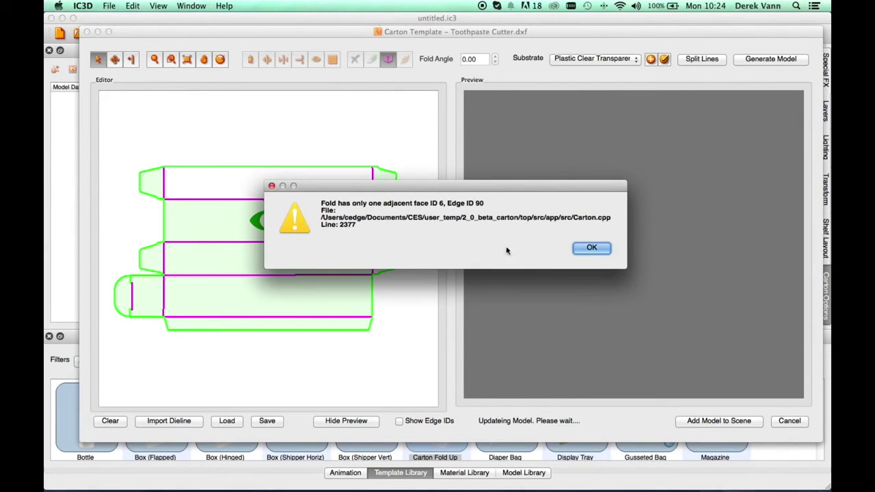
left_click(590, 249)
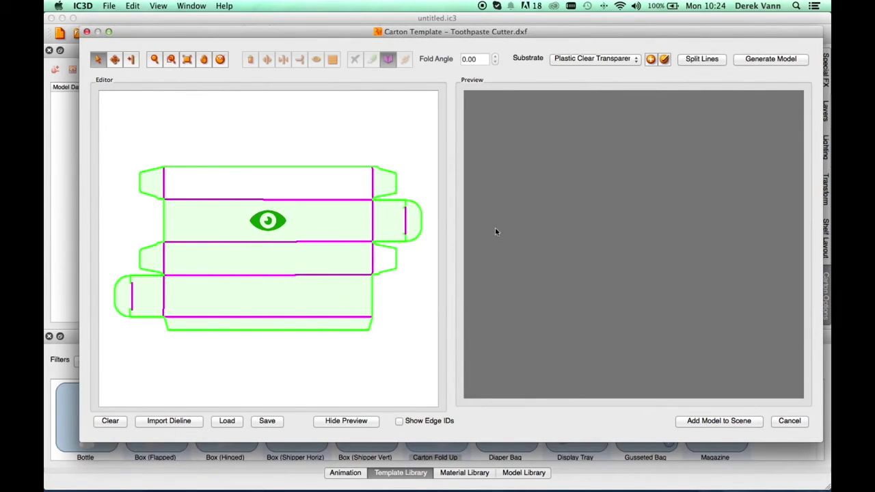
left_click(170, 60)
Snap the three kink vertices at the top-right flap corner onto the corner point.
left_click_drag(374, 204, 384, 220)
left_click_drag(231, 175, 251, 204)
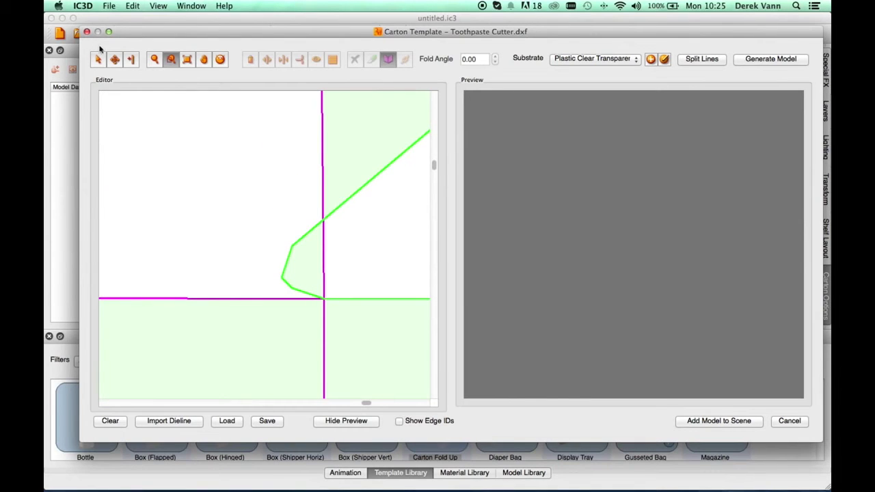
left_click(114, 60)
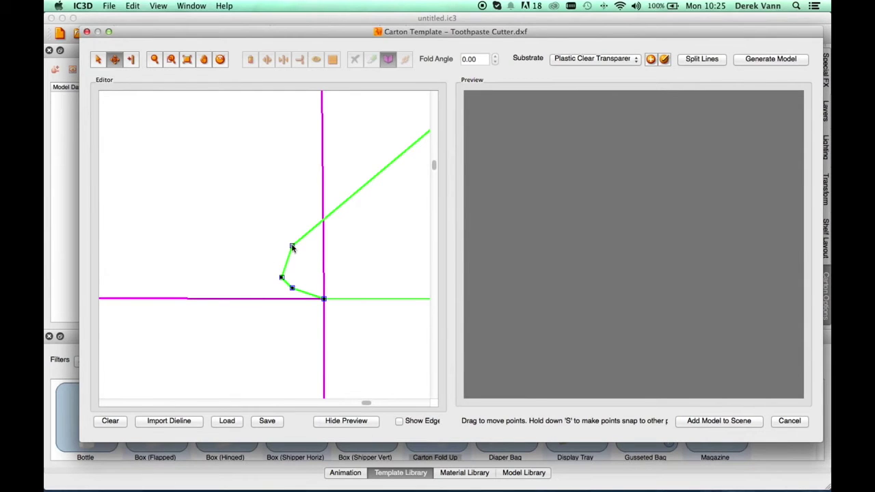
left_click_drag(292, 289, 324, 299)
left_click_drag(281, 278, 321, 299)
left_click_drag(292, 247, 322, 297)
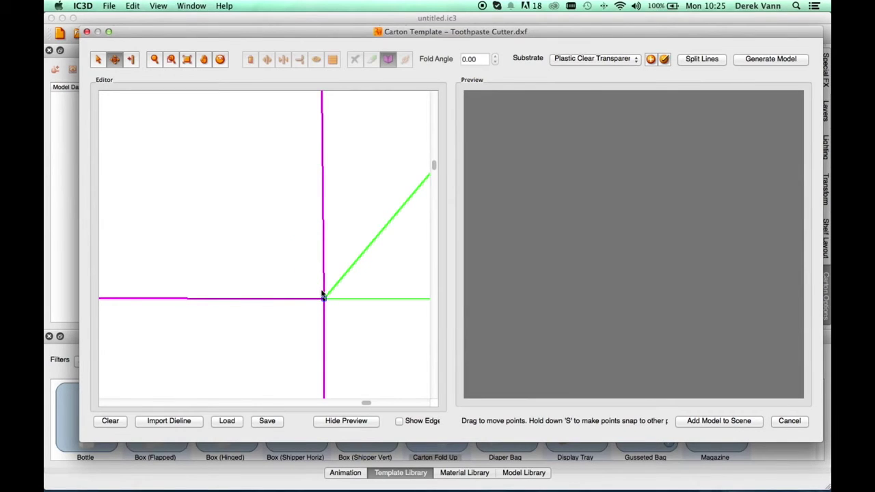
left_click(187, 61)
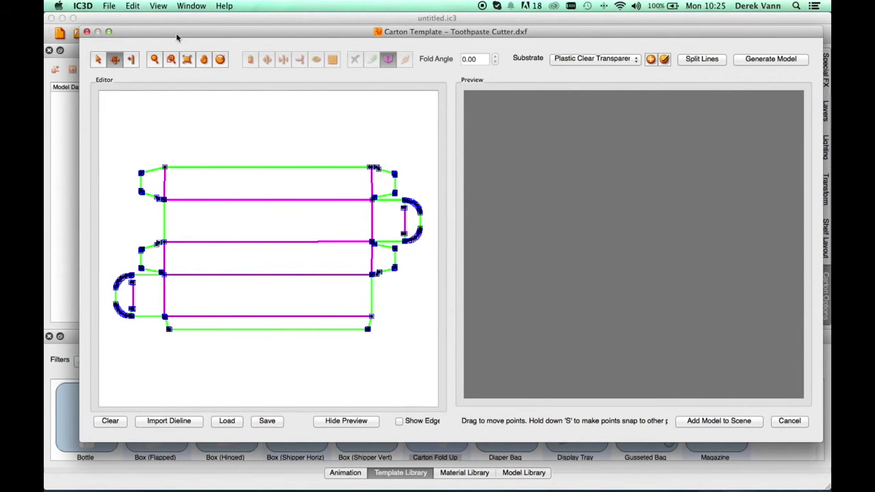
left_click(171, 60)
left_click_drag(366, 236, 380, 255)
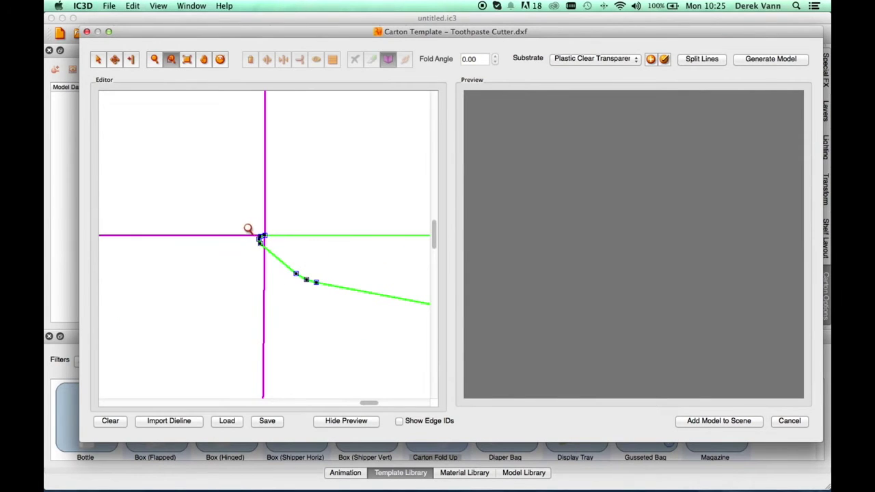
Merge the three kink points of the second flap corner into its fold junction.
left_click_drag(245, 224, 287, 269)
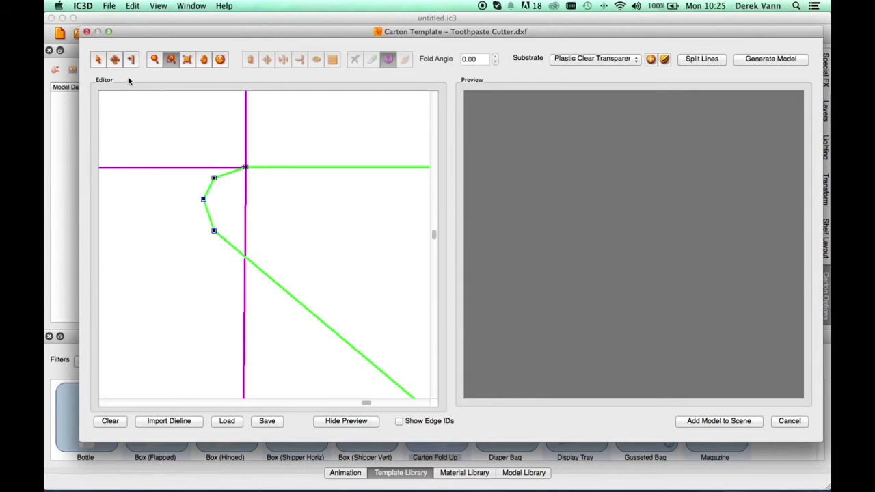
left_click(115, 59)
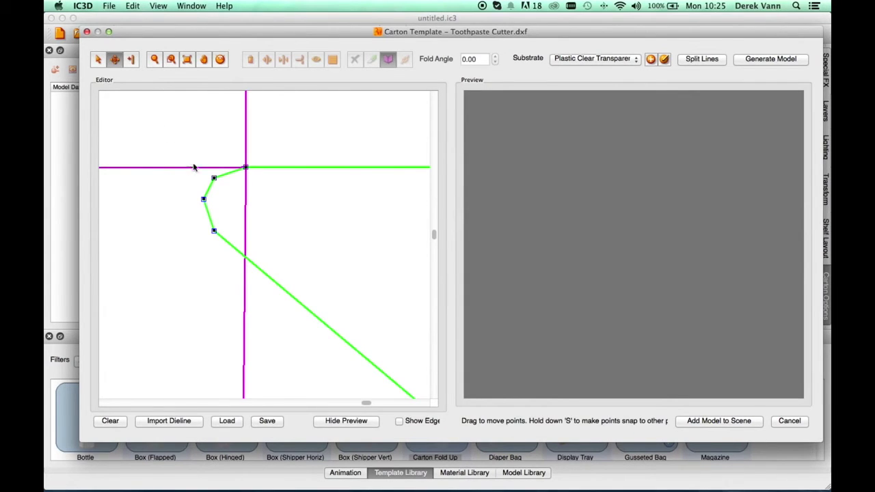
left_click_drag(215, 178, 244, 168)
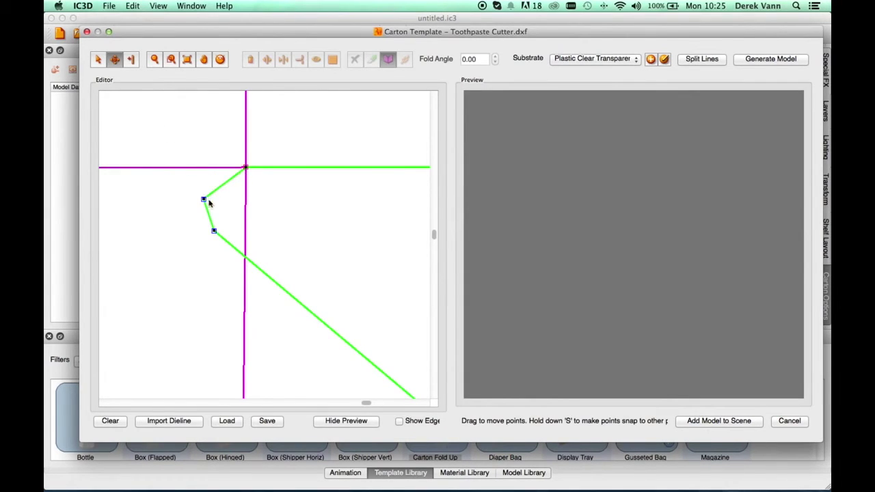
left_click_drag(203, 200, 244, 168)
left_click_drag(214, 233, 247, 170)
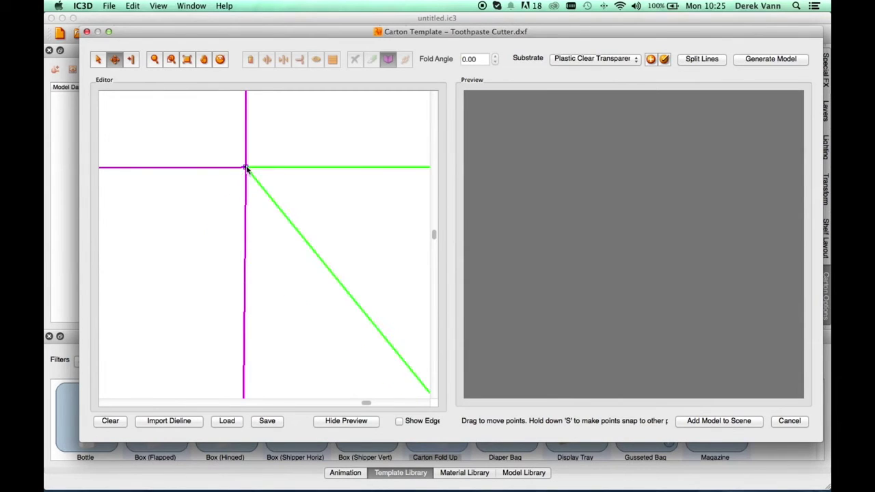
left_click(187, 60)
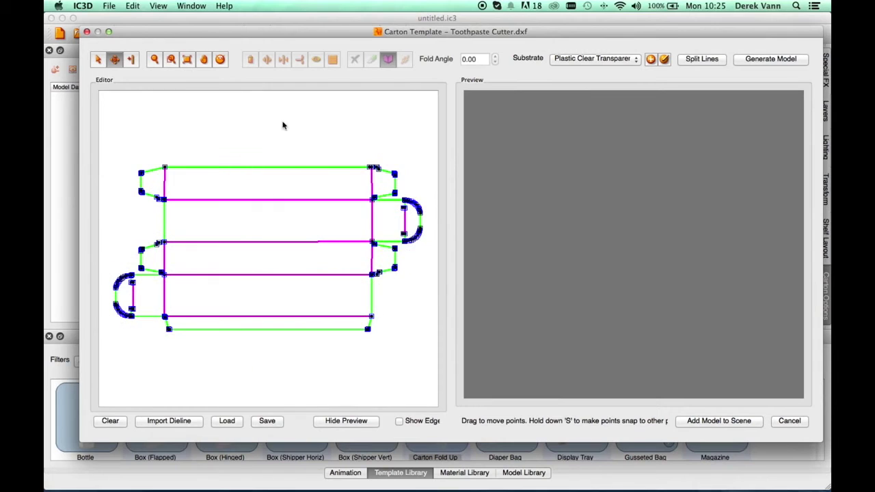
left_click(97, 60)
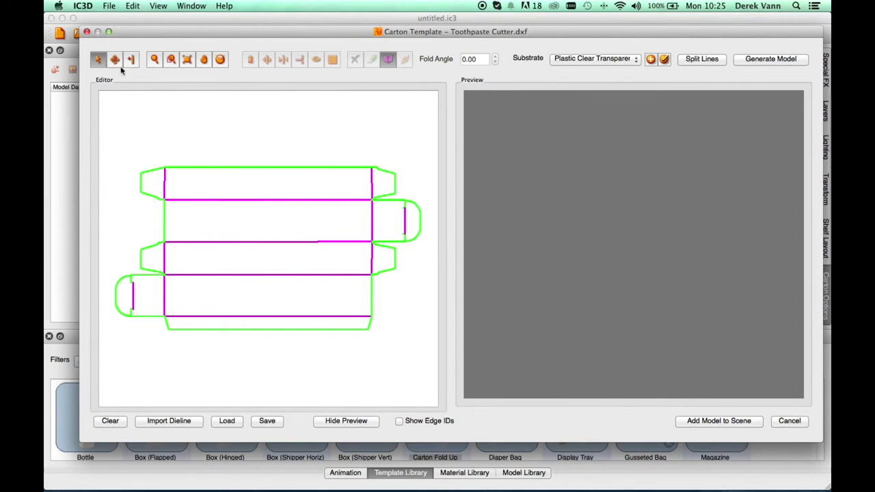
Split the dieline lines at their intersections and generate the flat carton model in the preview.
left_click(691, 60)
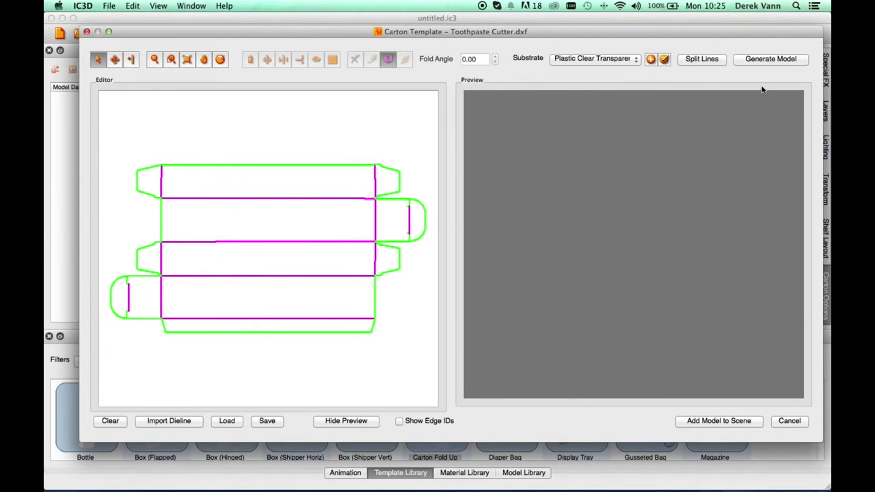
left_click(771, 59)
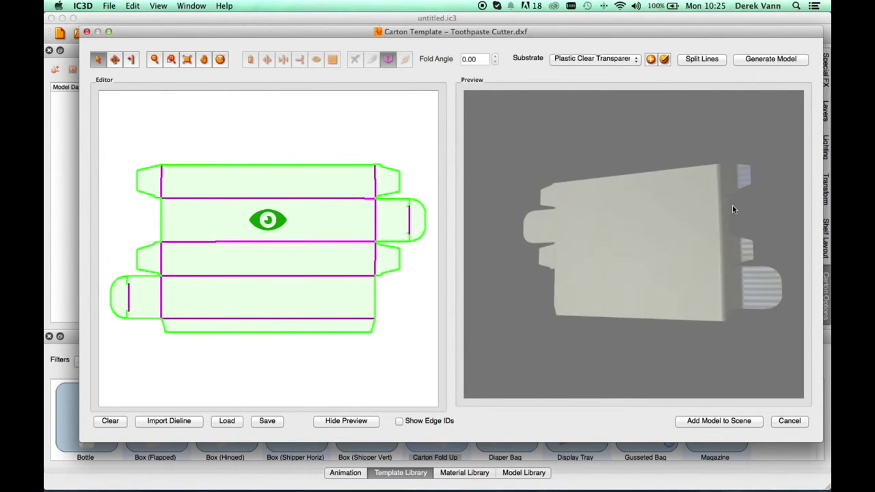
left_click(622, 60)
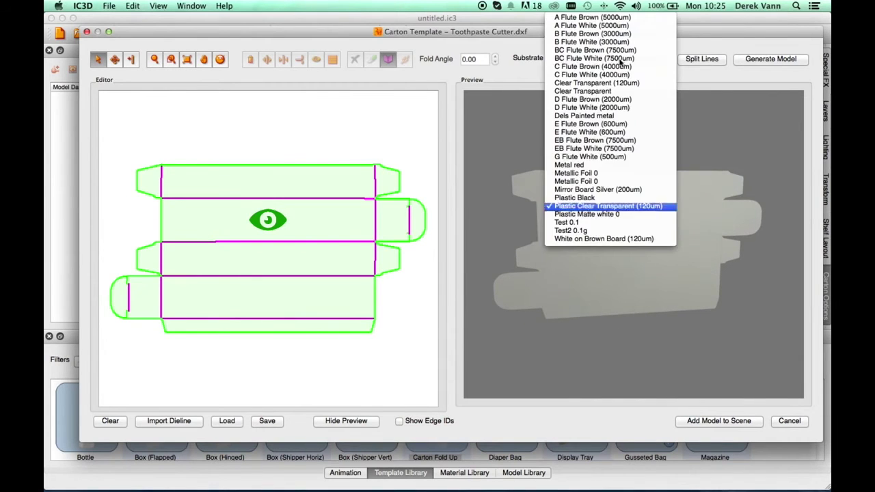
Switch the carton's substrate to White on Brown Board (120um) from the Substrate list.
left_click(582, 231)
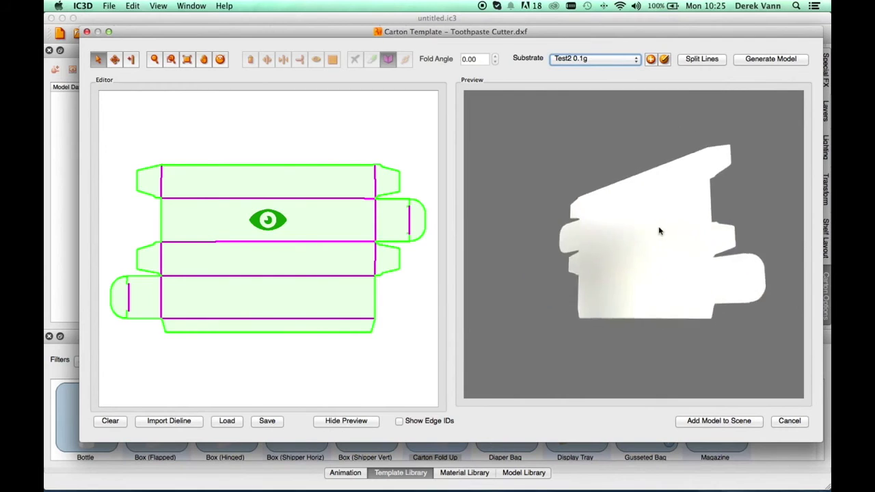
left_click(628, 59)
left_click(596, 236)
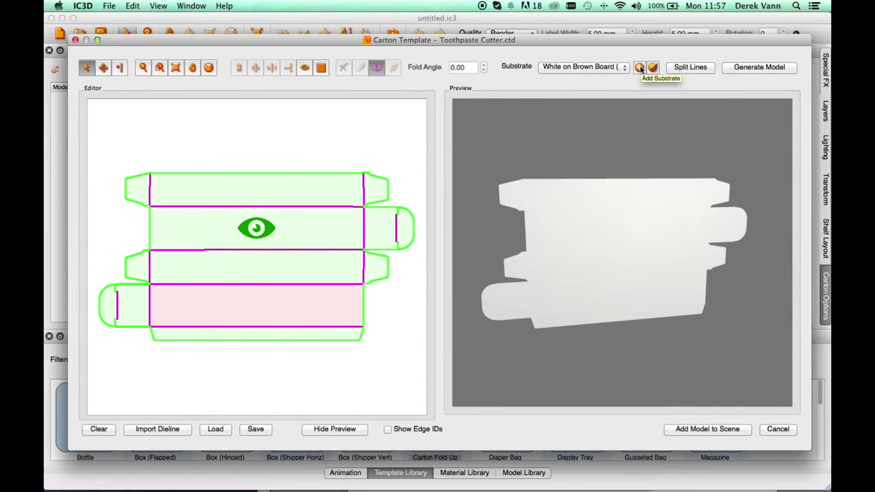
left_click(639, 67)
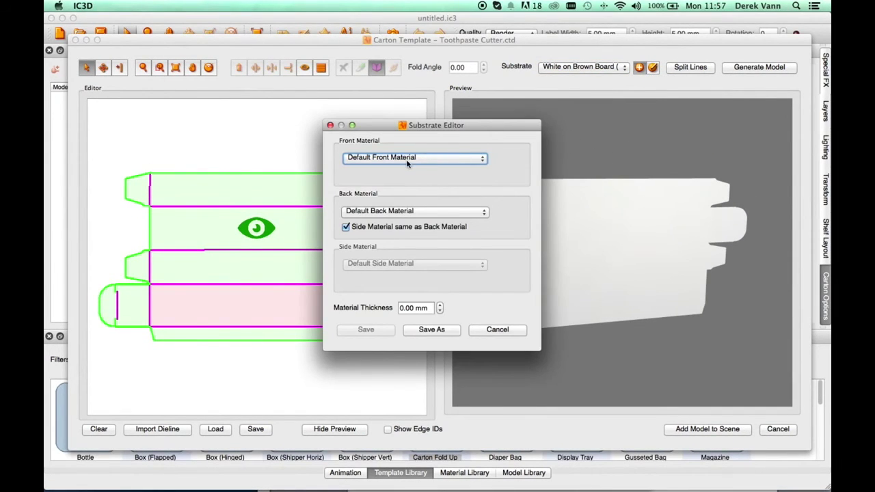
Give the new substrate a Printed Card (Blue) front, Printed Card (White) back and 0.05 mm thickness.
left_click(408, 160)
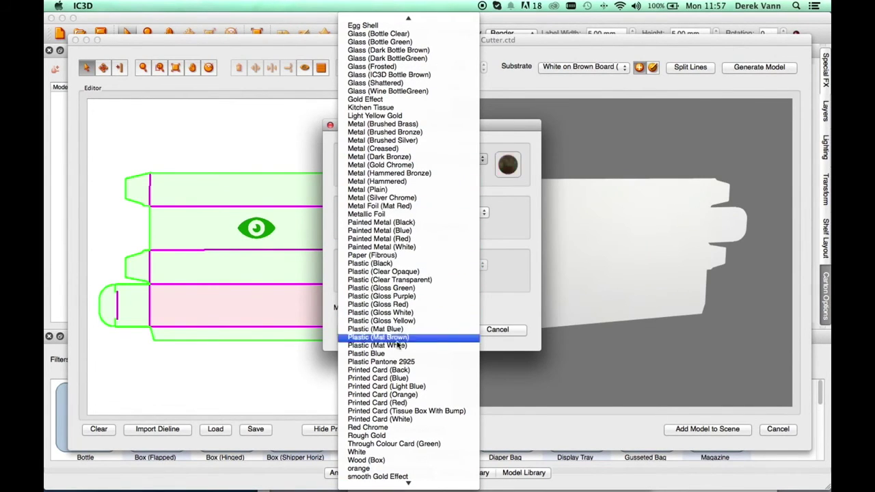
left_click(402, 380)
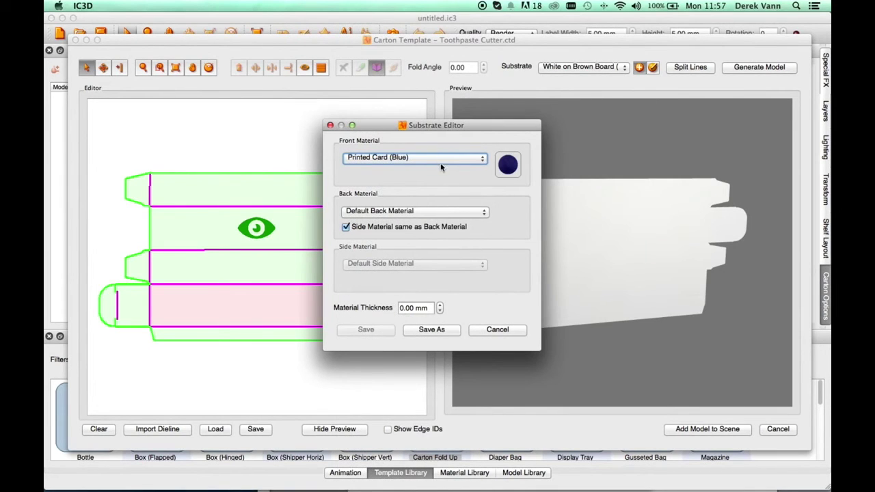
left_click(401, 212)
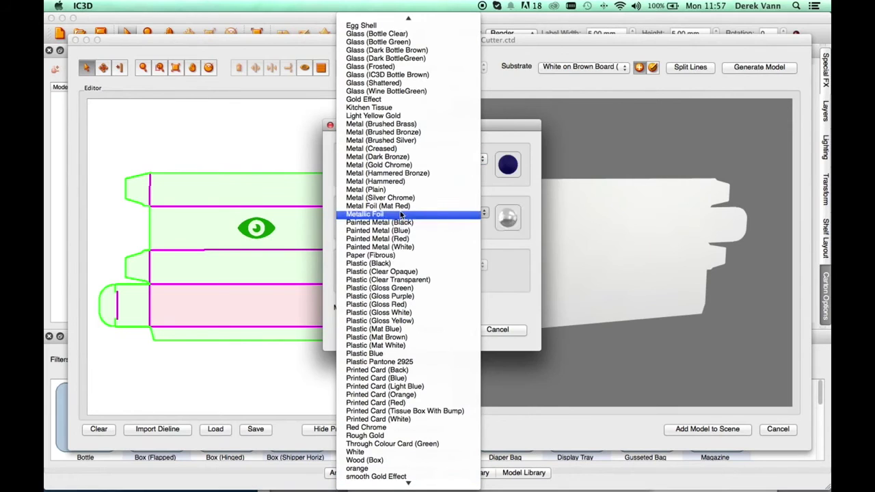
left_click(382, 419)
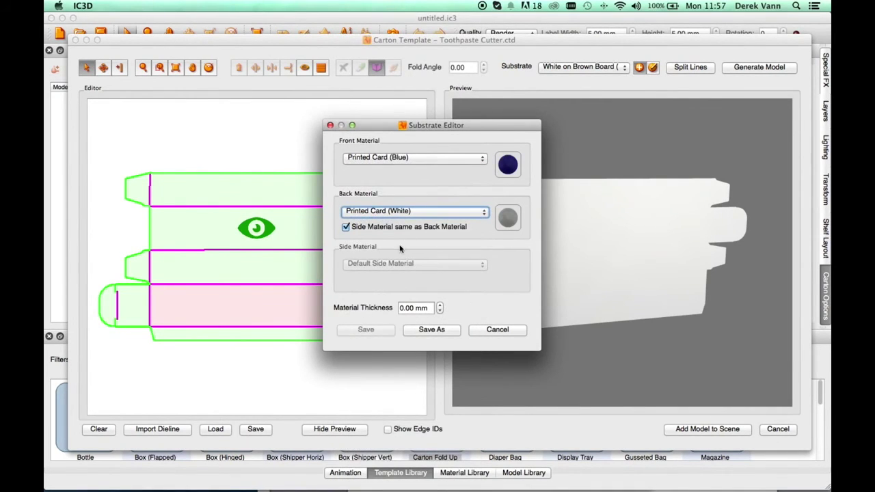
left_click(431, 309)
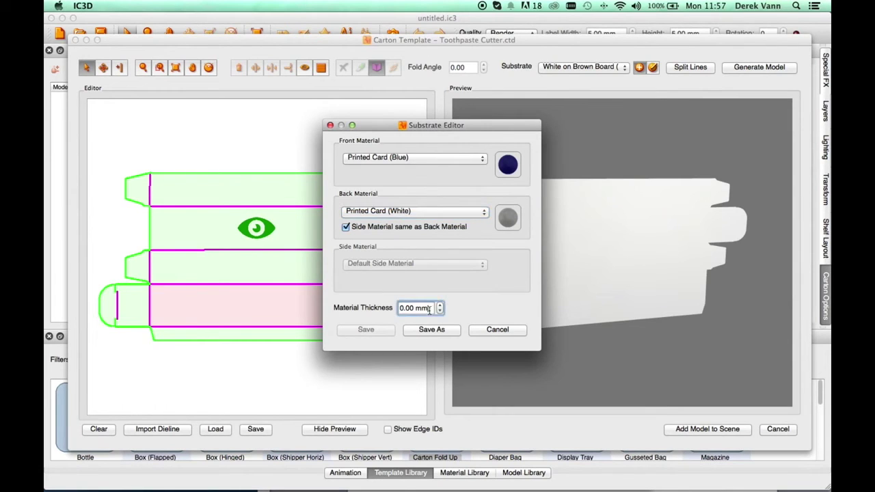
type("0")
left_click(430, 330)
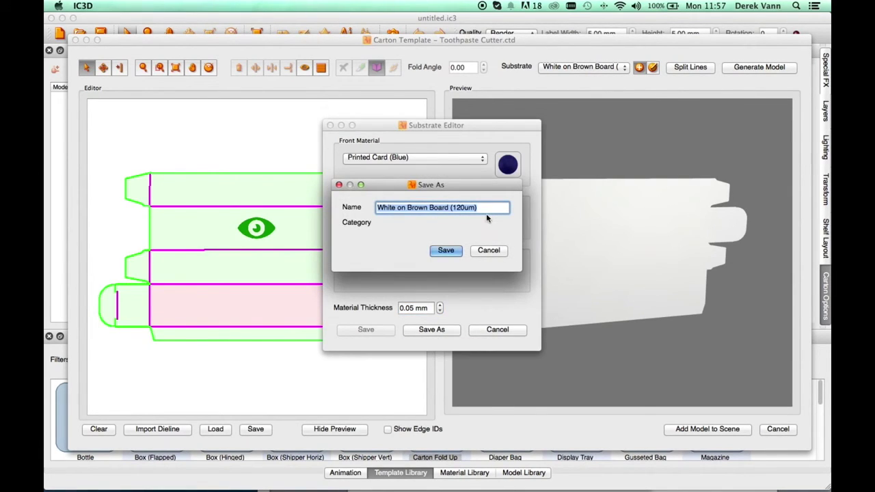
Save the substrate as 'Blue On White Board 0.05mm' and apply it, checking the blue carton preview.
left_click(427, 209)
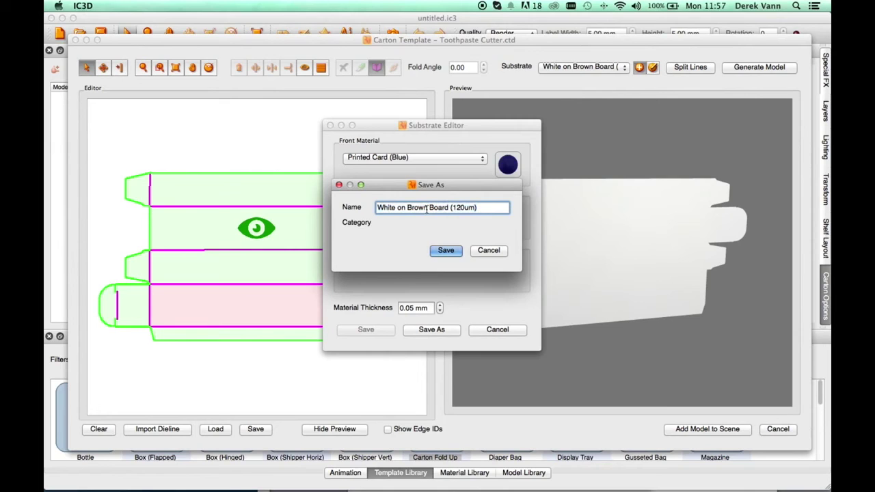
key("super+a")
type("Blue On White Board")
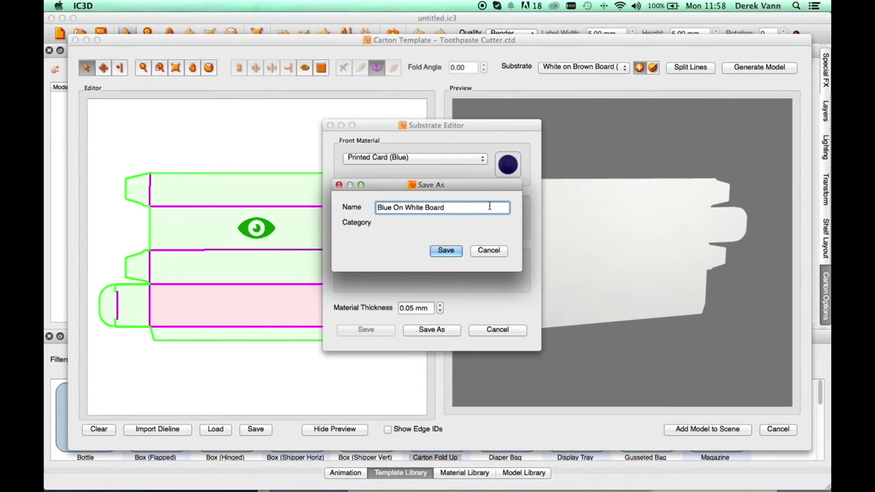
type(" 0.05mm")
left_click(445, 252)
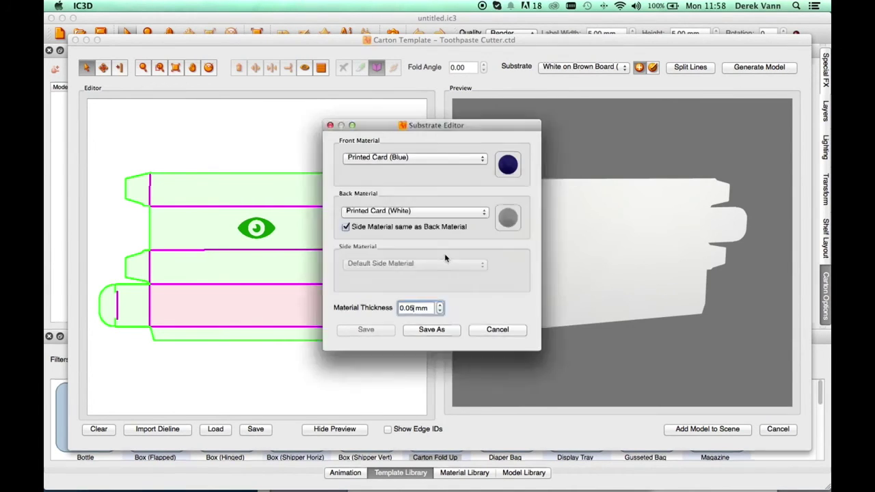
mouse_move(572, 223)
left_mouse_down()
mouse_move(637, 220)
mouse_move(646, 209)
mouse_move(619, 201)
mouse_move(586, 215)
mouse_move(576, 236)
mouse_move(570, 211)
mouse_move(578, 226)
left_mouse_up()
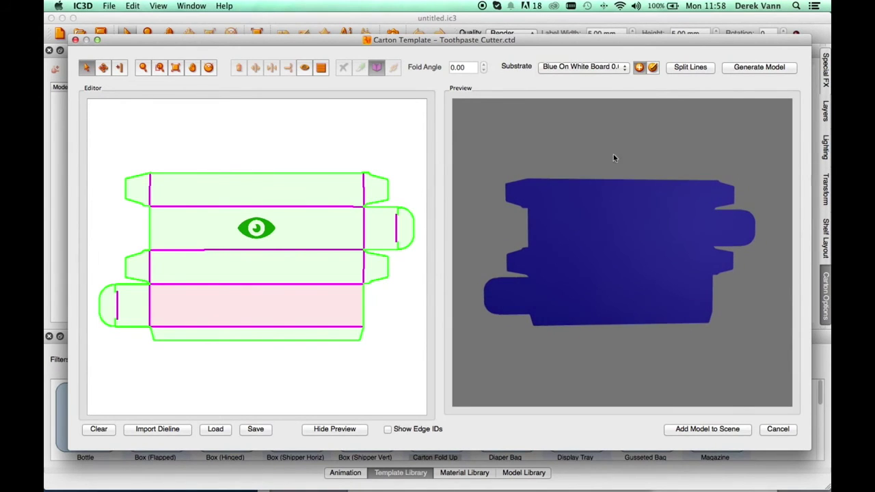
left_click(653, 67)
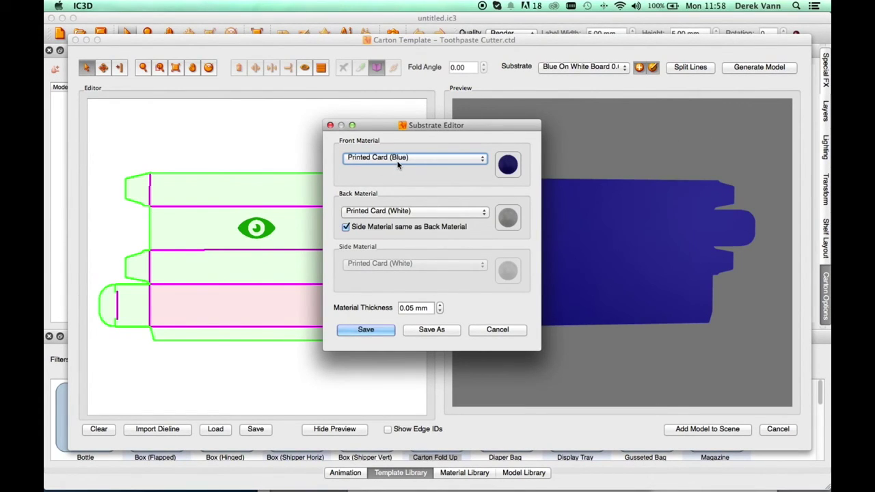
left_click(499, 330)
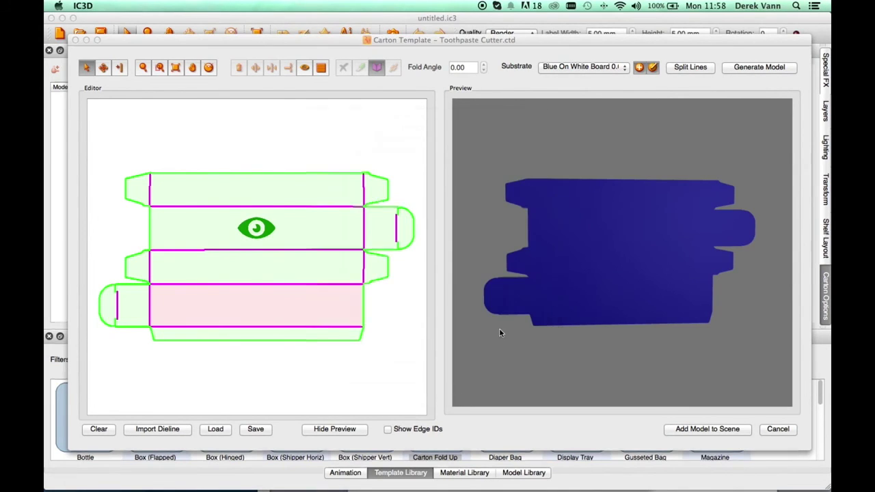
left_click(384, 156)
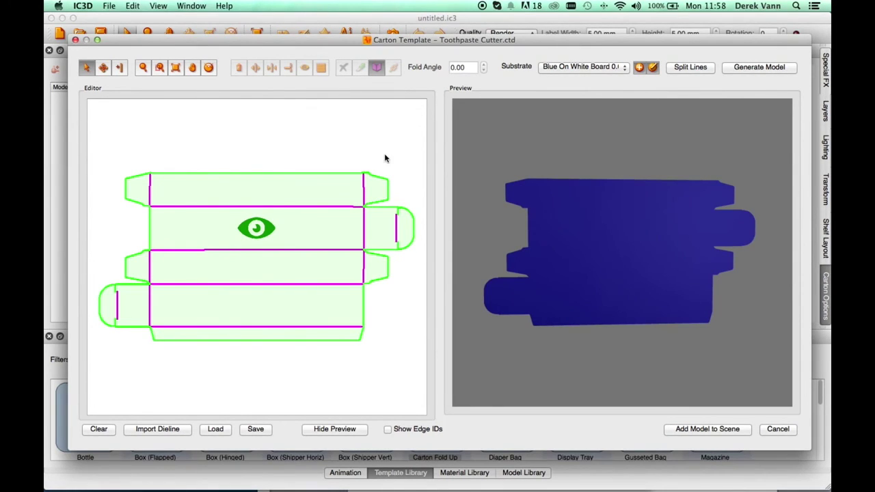
key("super+a")
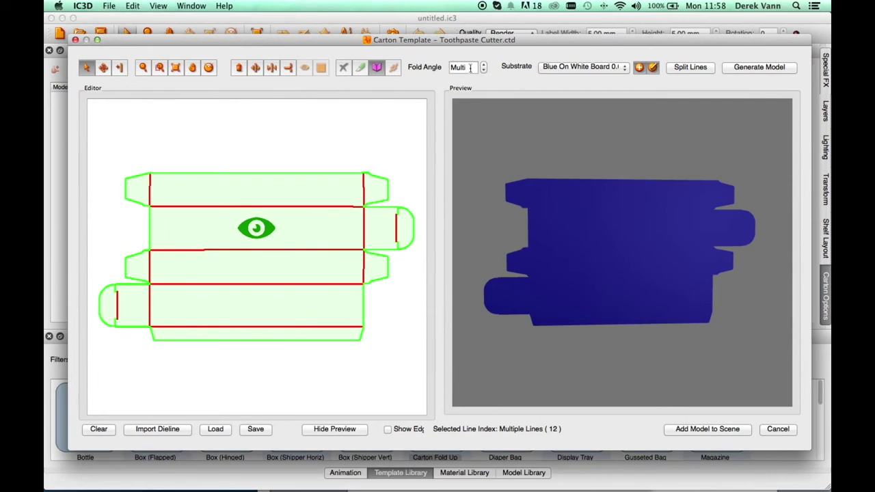
Set every fold line's angle to 90° and place the folded blue box into the scene.
left_click_drag(470, 68, 446, 68)
type("90")
key("Return")
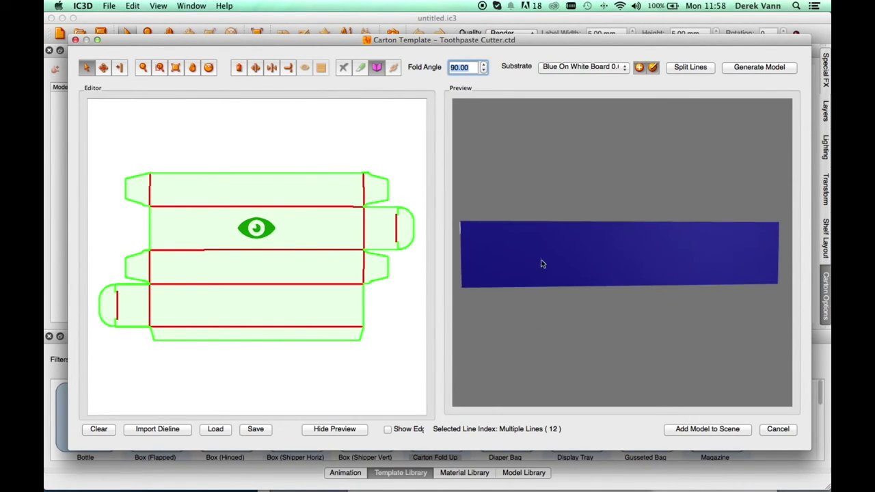
left_click_drag(541, 263, 557, 273)
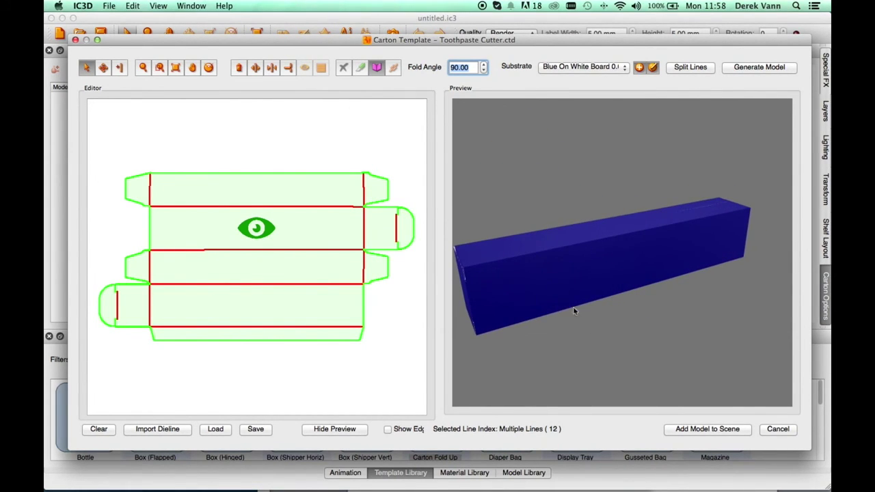
left_click(690, 432)
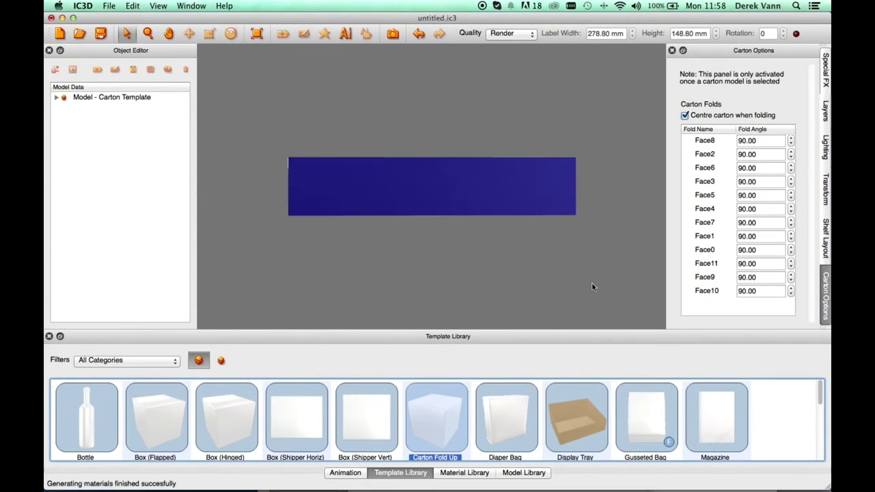
Bring Face5's fold angle down to 42.00° so the rounded end flap sits partly open.
left_click_drag(450, 203, 482, 205)
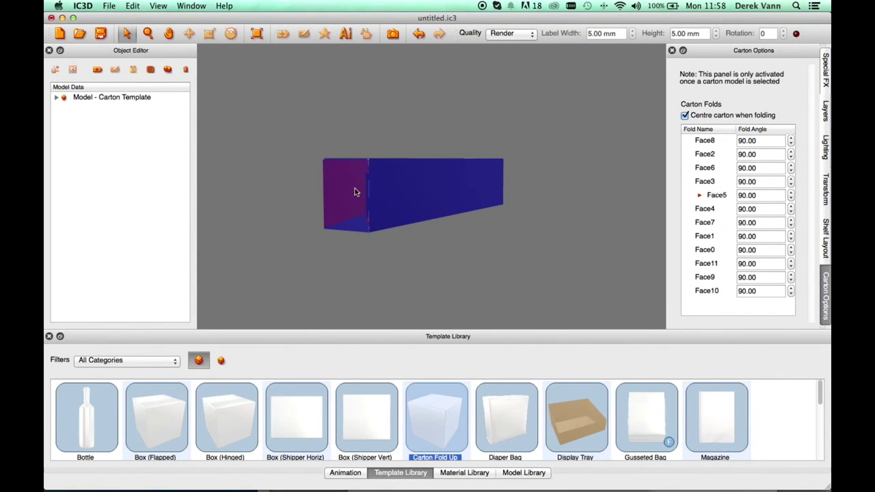
left_click(791, 199)
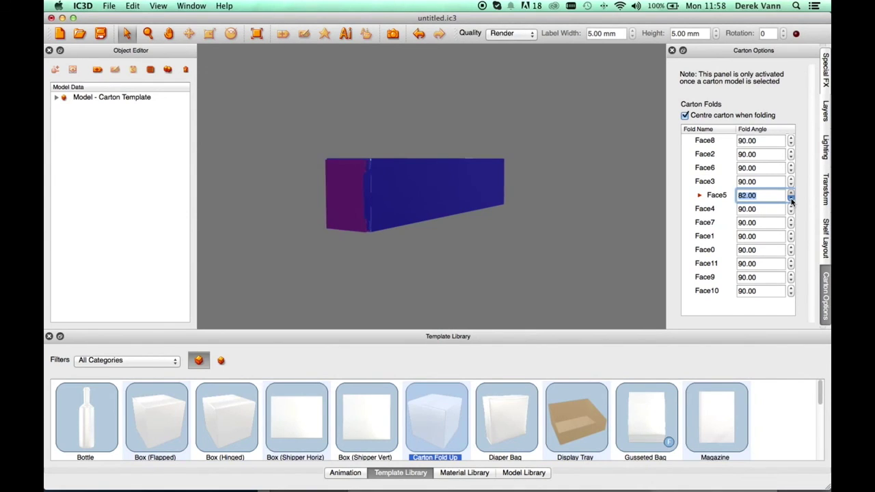
left_click_drag(791, 199, 791, 199)
left_click_drag(496, 187, 480, 201)
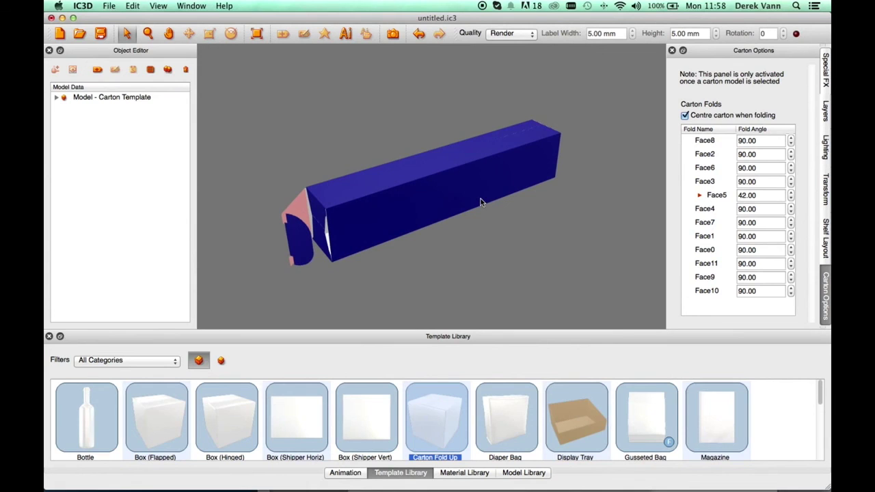
left_click(515, 223)
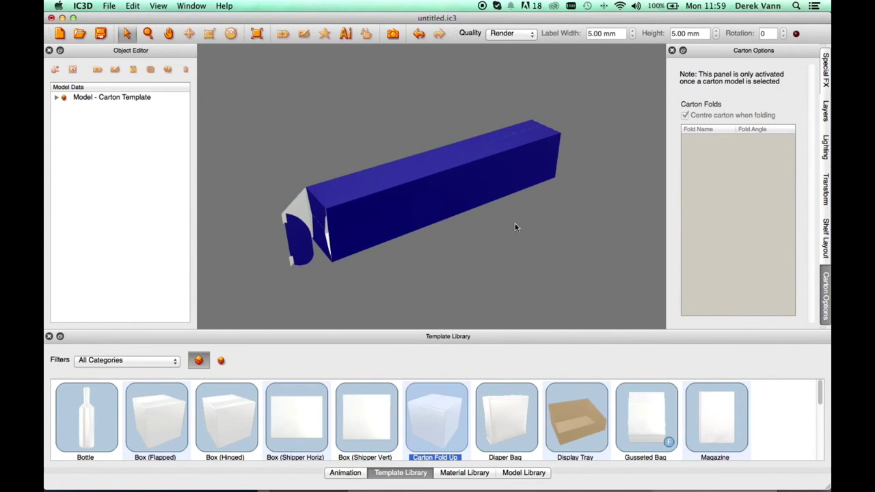